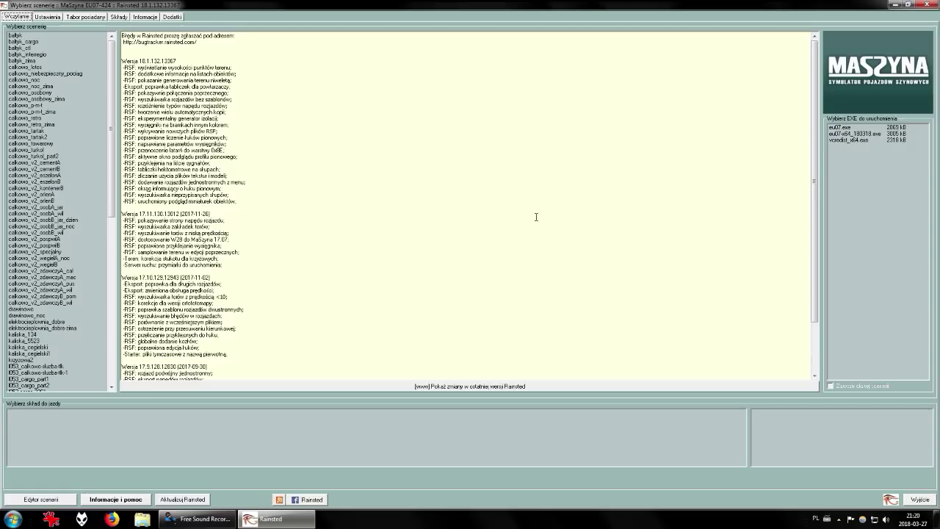
Choose the eu07-x64_180318.exe simulator executable and select the kaliska_5523 scenario
{"action": "left_click", "coordinate": [873, 134]}
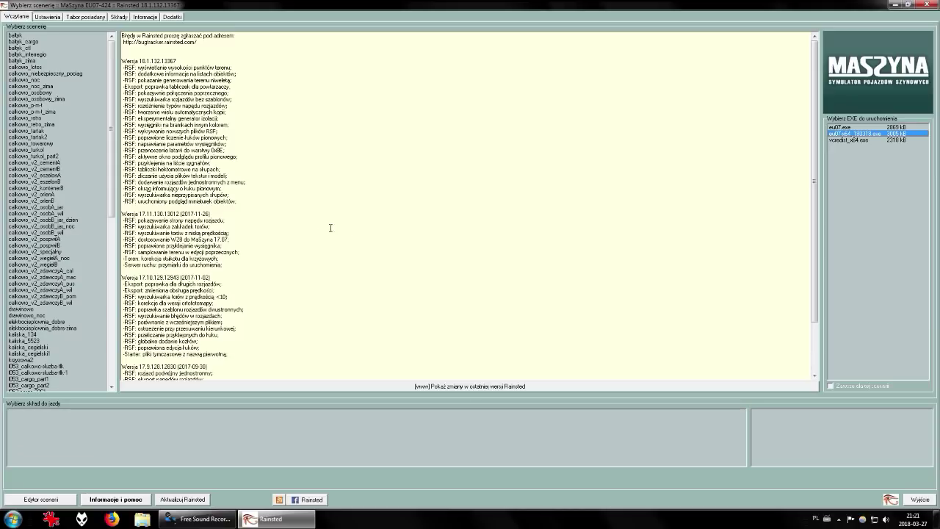
{"action": "left_click_drag", "start_coordinate": [113, 144], "coordinate": [112, 207]}
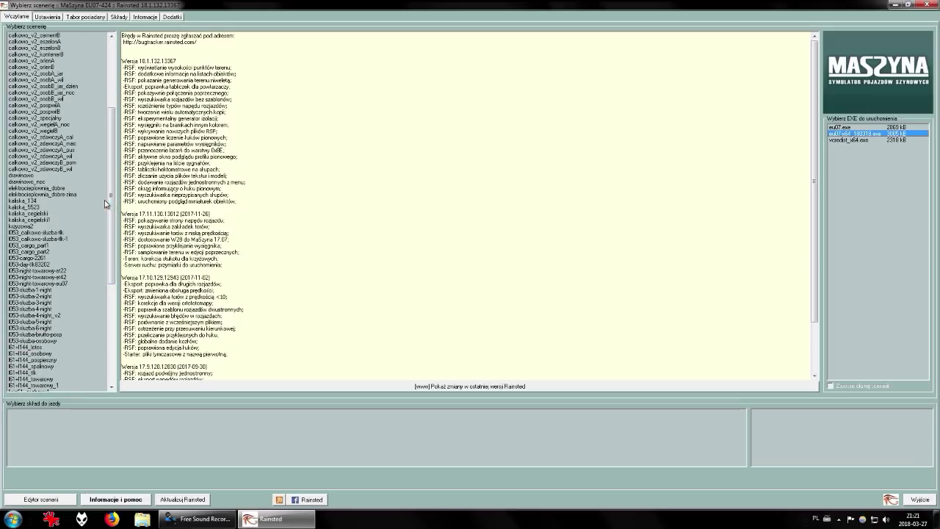
{"action": "left_click", "coordinate": [29, 201]}
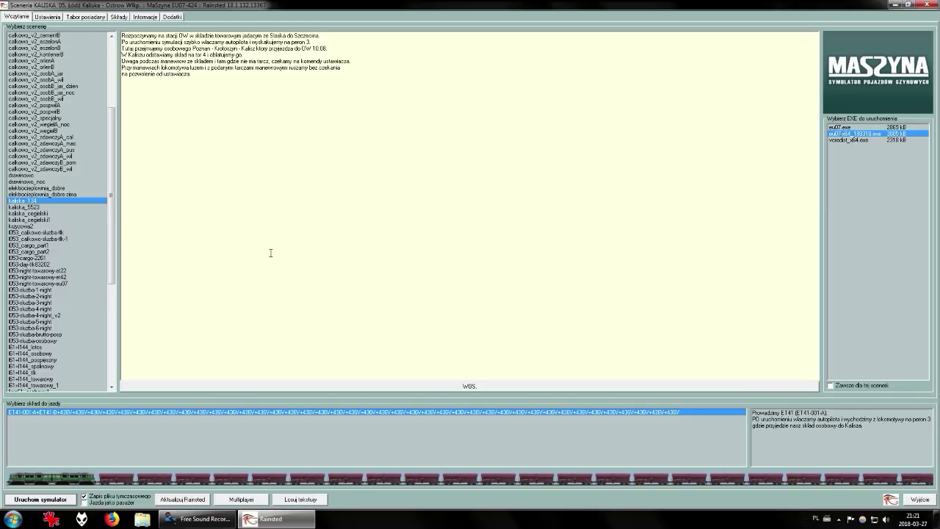
{"action": "left_click", "coordinate": [33, 207]}
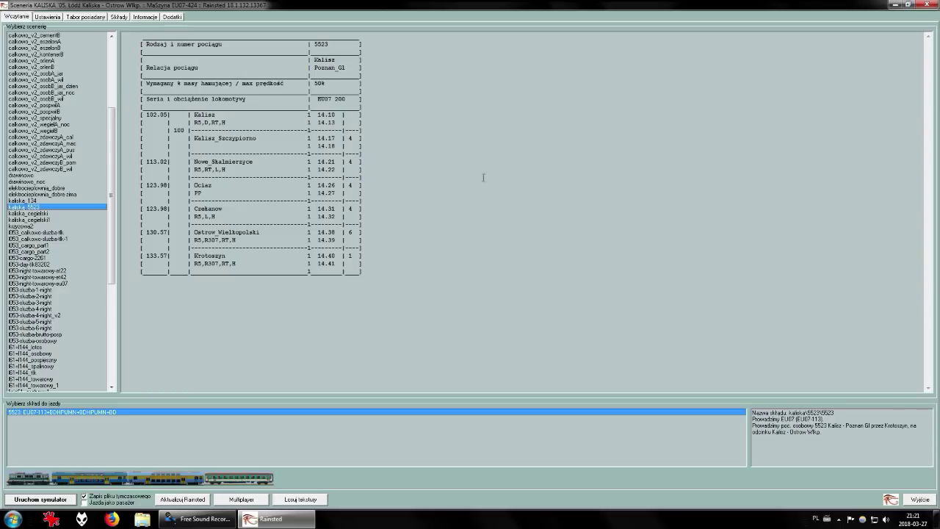
Bring up the scenario description, and select the EU07-113 consist on track kalisz_tor_4n for editing
{"action": "left_click", "coordinate": [56, 206]}
{"action": "left_click", "coordinate": [336, 222]}
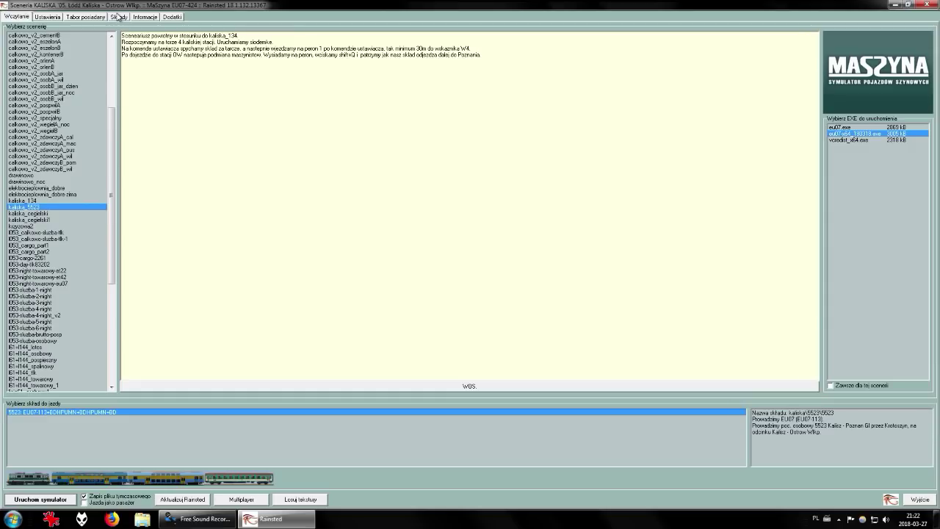
{"action": "left_click", "coordinate": [119, 18]}
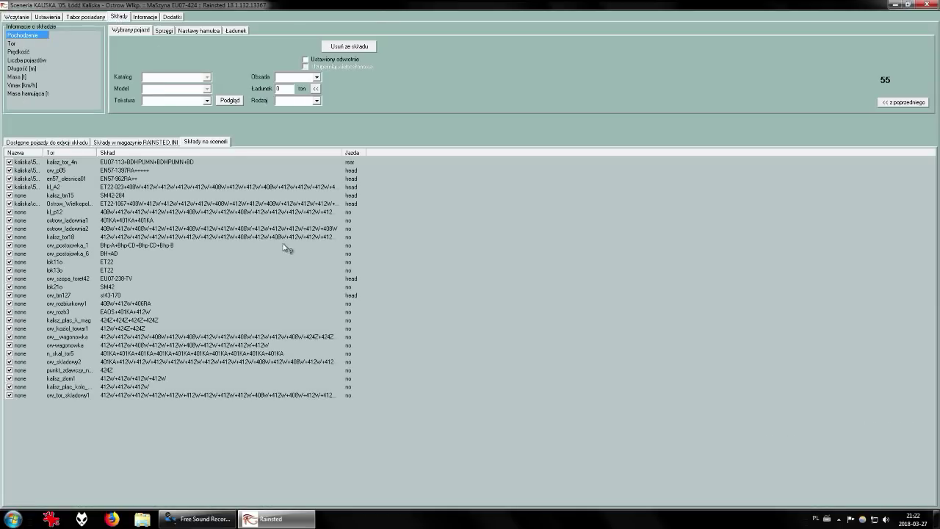
{"action": "left_click", "coordinate": [149, 162]}
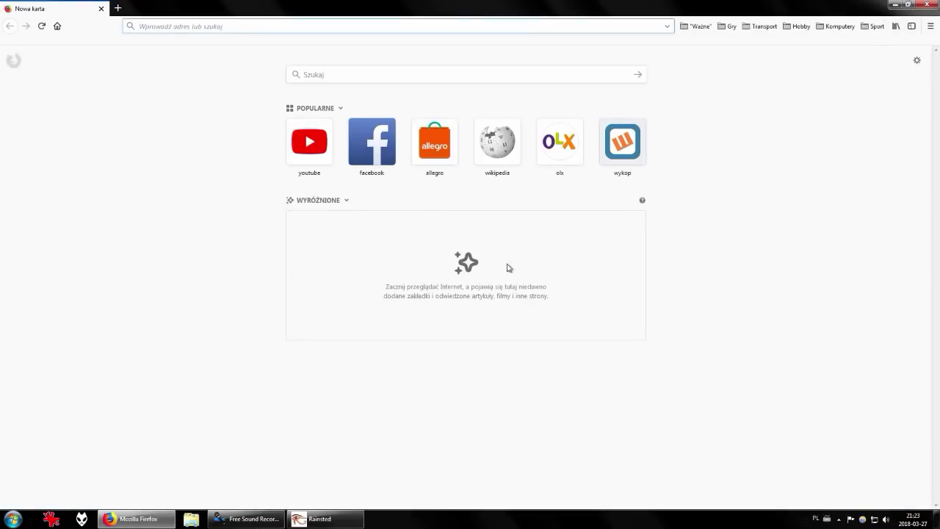
Switch to Firefox, search for vagonweb and open the vagonWEB site
{"action": "left_click", "coordinate": [401, 76]}
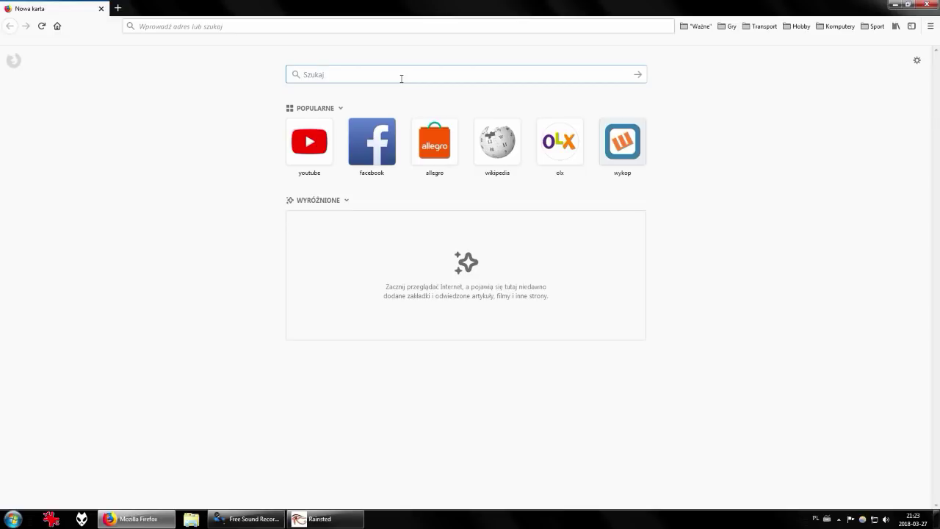
{"action": "type", "text": "vagon"}
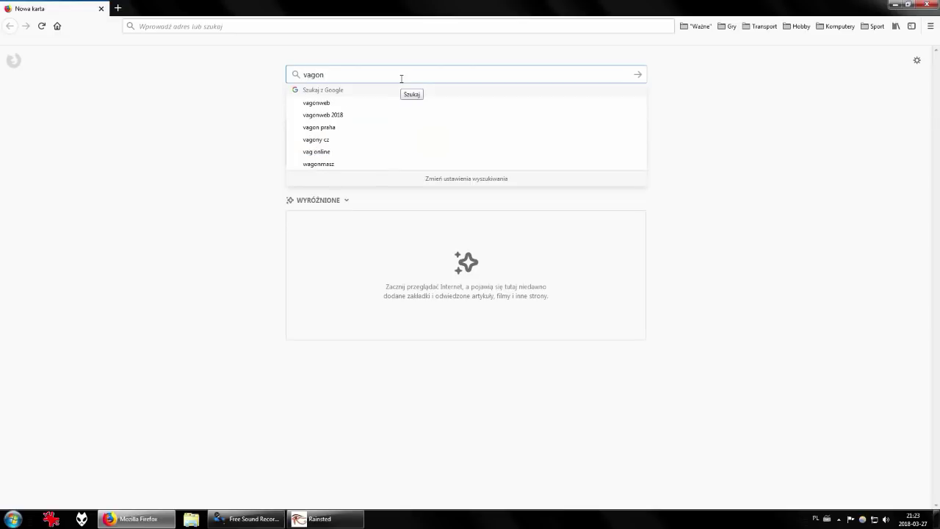
{"action": "type", "text": "web"}
{"action": "key", "text": "Return"}
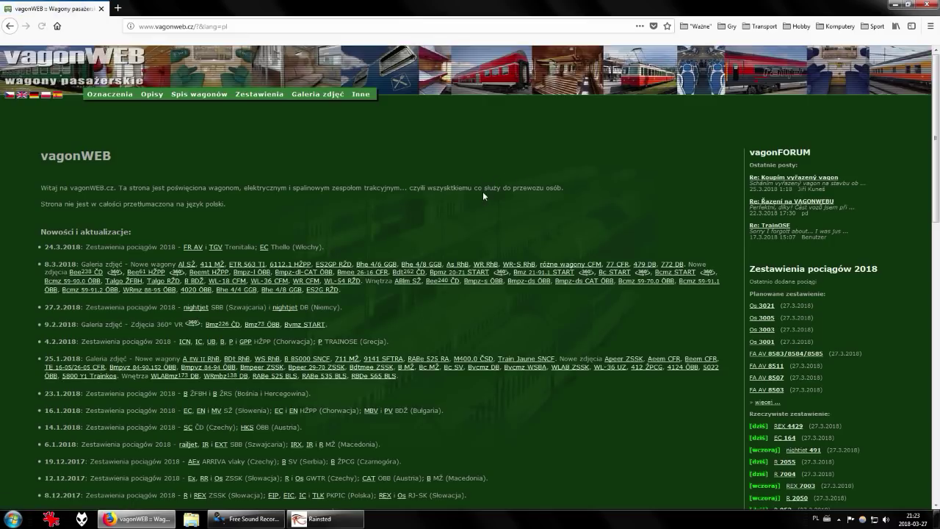
Look up train 538 in the 2002/2003 train compositions and view its planned Ostrów Wlkp. - Kalisz composition
{"action": "left_click", "coordinate": [259, 94]}
{"action": "scroll", "coordinate": [177, 241], "scroll_direction": "down", "scroll_amount": 10}
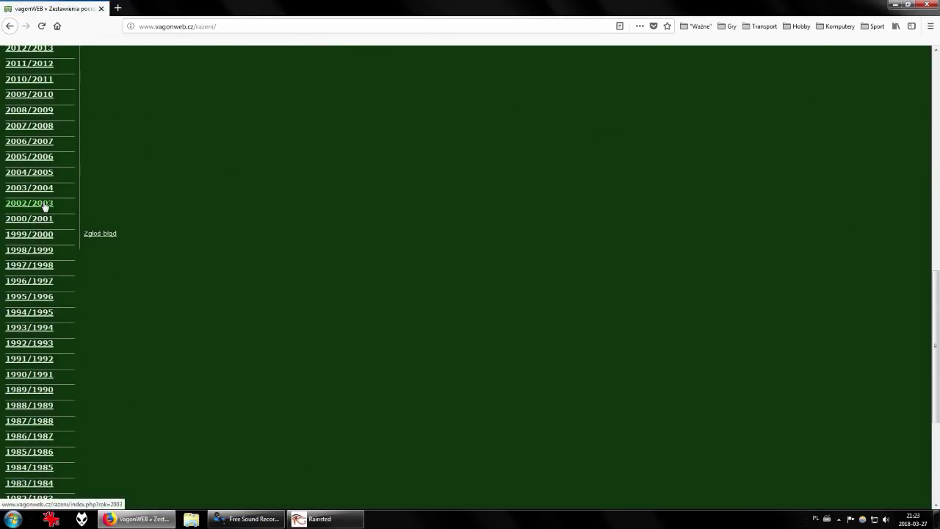
{"action": "left_click", "coordinate": [16, 204]}
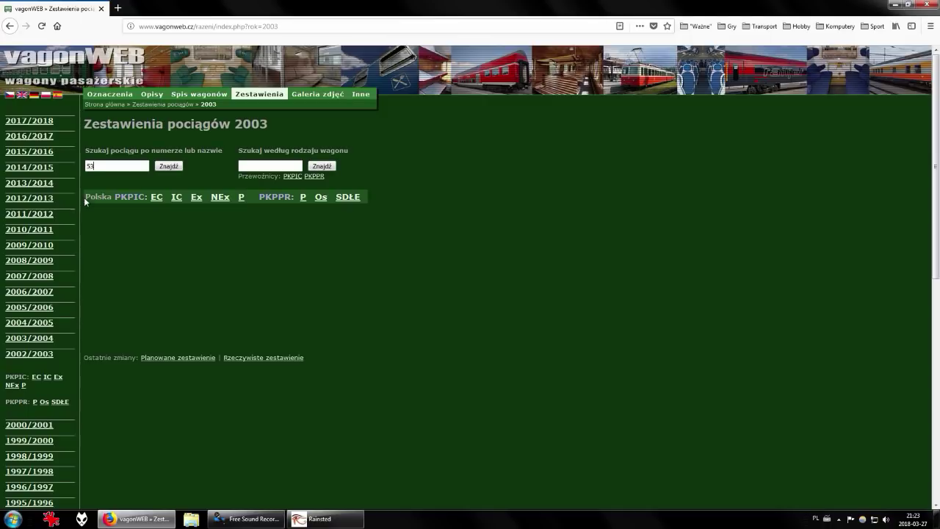
{"action": "type", "text": "8"}
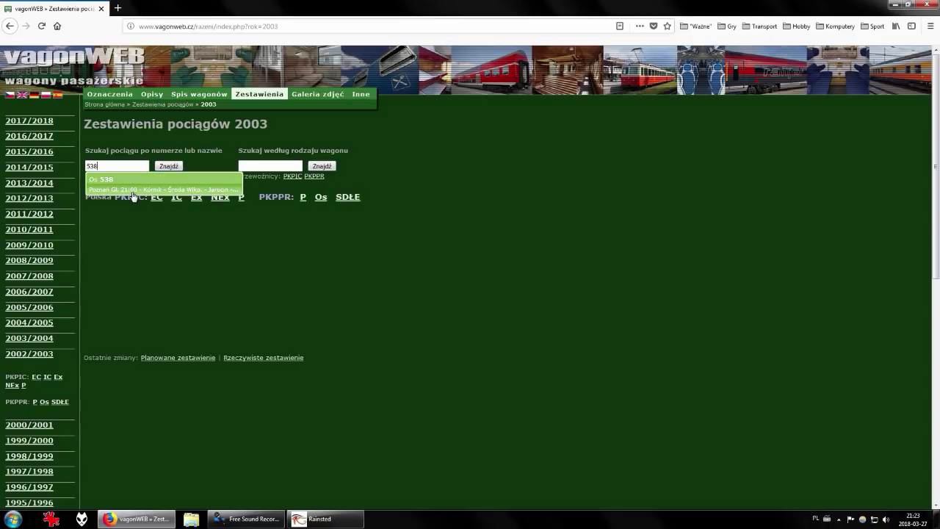
{"action": "left_click", "coordinate": [105, 190]}
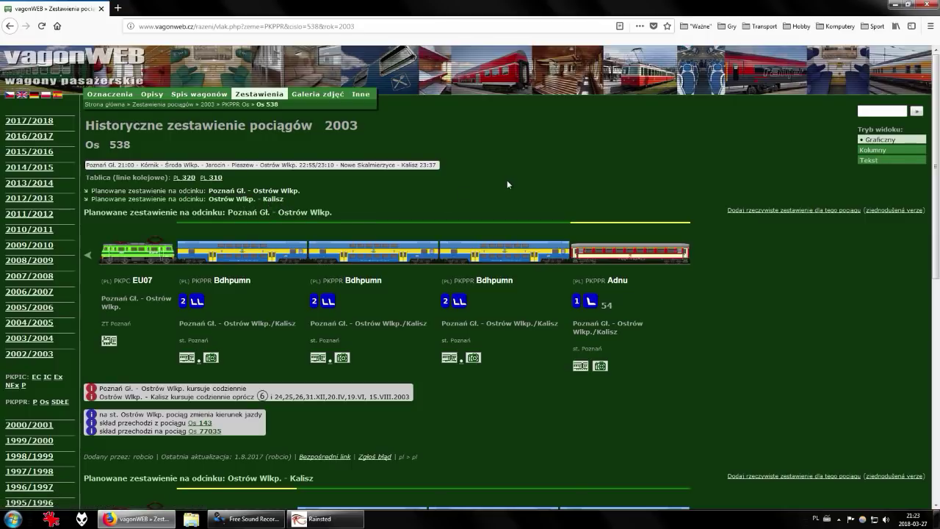
{"action": "scroll", "coordinate": [507, 180], "scroll_direction": "down", "scroll_amount": 8}
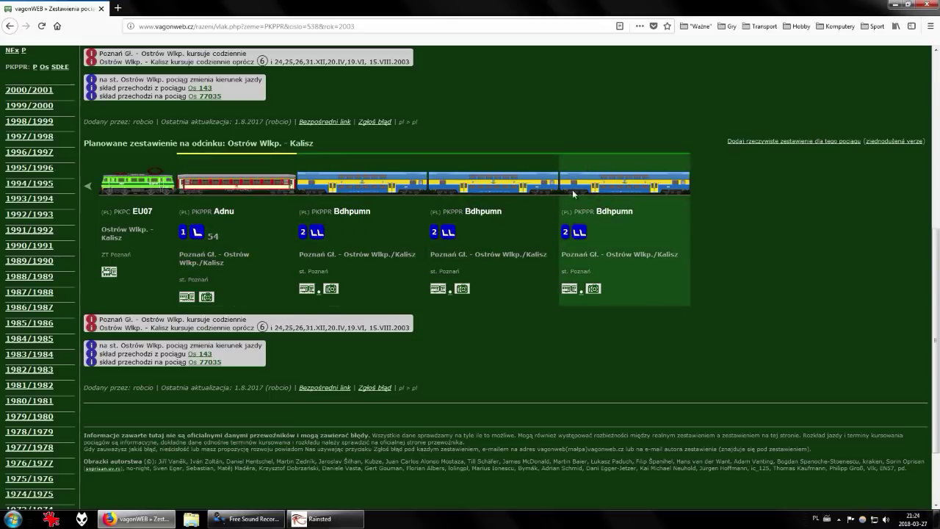
{"action": "scroll", "coordinate": [360, 283], "scroll_direction": "down", "scroll_amount": 2}
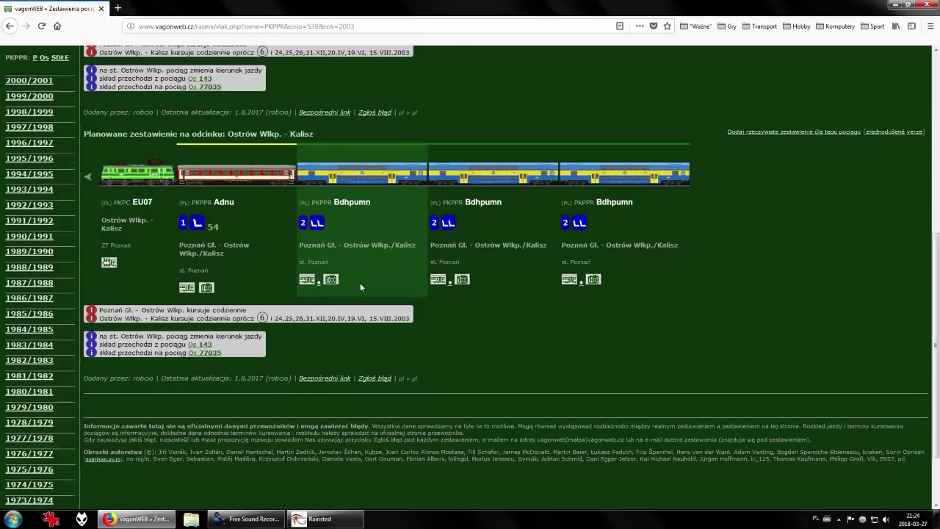
Switch back to Rainsted and arrange its window at reduced size so the reference composition in the browser stays visible
{"action": "left_click", "coordinate": [323, 519]}
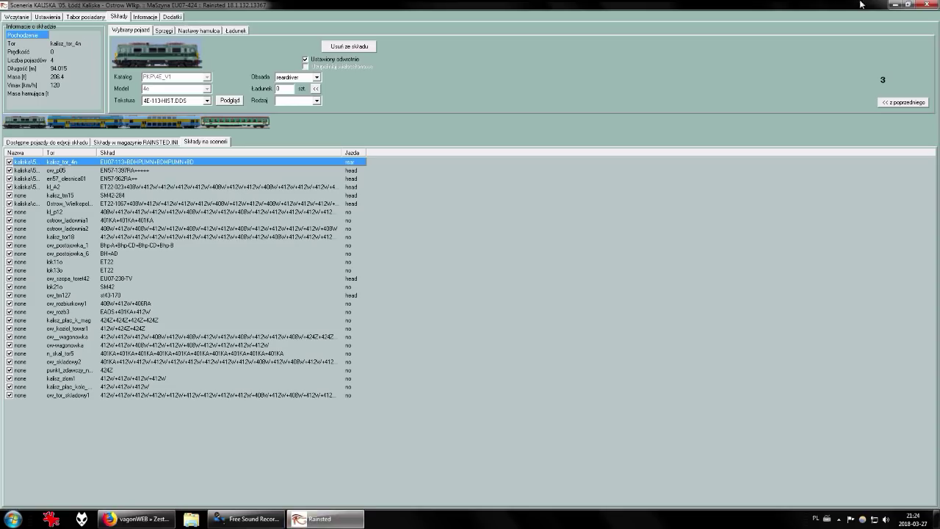
{"action": "left_click", "coordinate": [907, 4]}
{"action": "left_click_drag", "start_coordinate": [476, 127], "coordinate": [538, 221]}
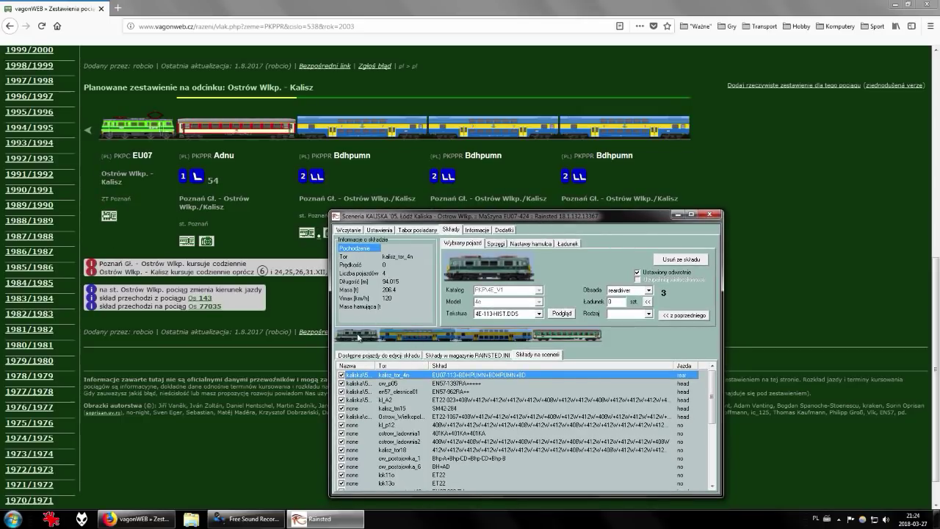
Remove the two BDHPUMN wagons and the BD wagon from the consist, leaving only the locomotive
{"action": "left_click", "coordinate": [419, 335]}
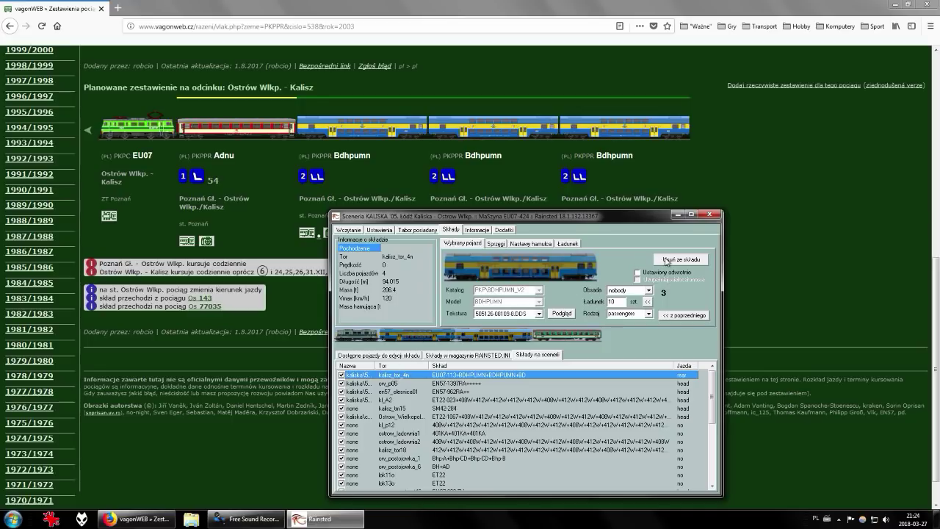
{"action": "left_click", "coordinate": [667, 260]}
{"action": "left_click", "coordinate": [438, 337]}
{"action": "left_click", "coordinate": [666, 260]}
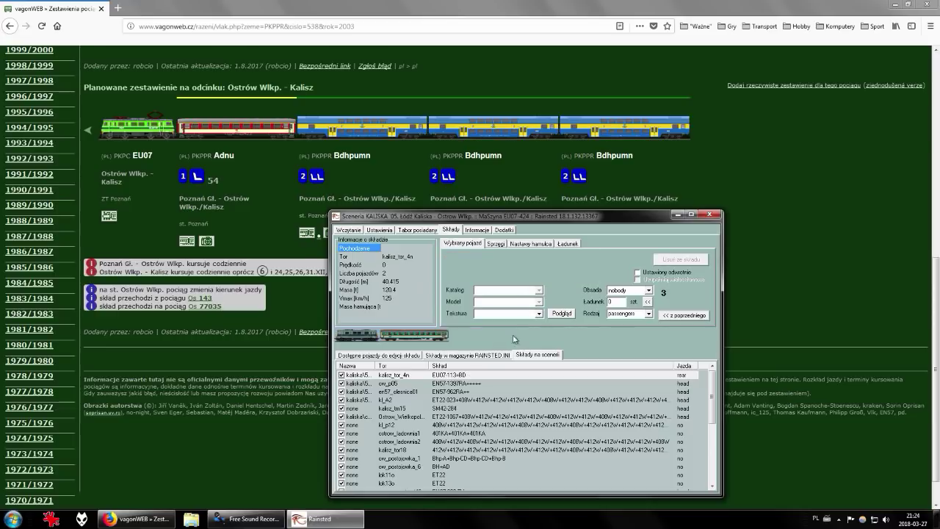
{"action": "left_click", "coordinate": [444, 336]}
{"action": "left_click", "coordinate": [667, 260]}
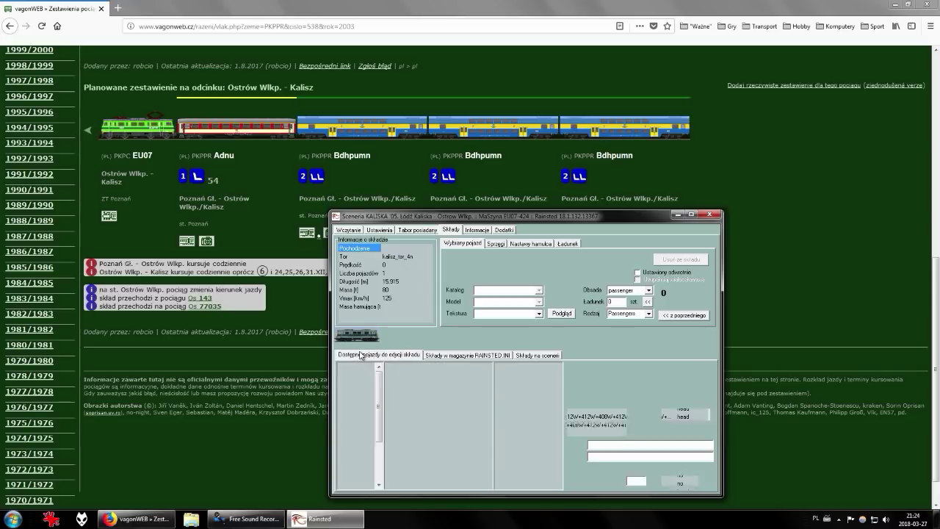
Compare the ADNU textures of the AD wagon and add one with ADNU_127-7.DDS behind the locomotive
{"action": "left_click", "coordinate": [360, 355]}
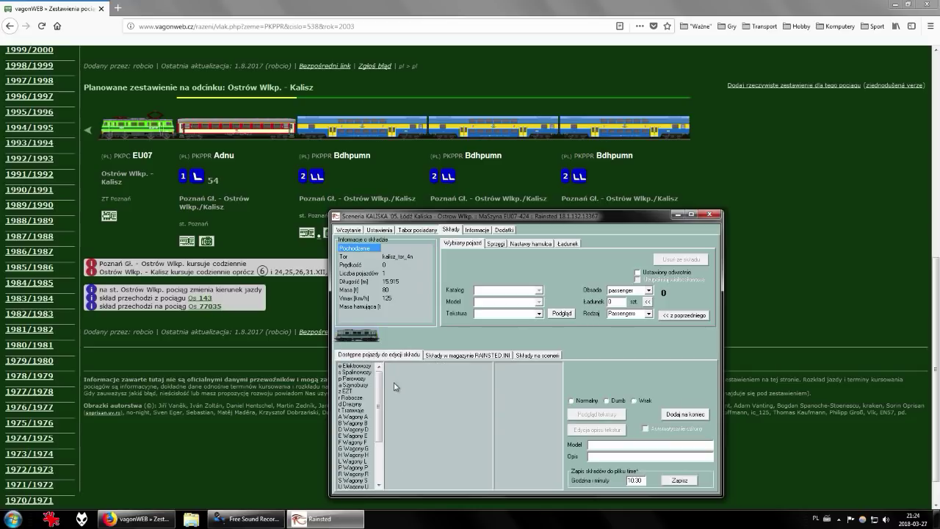
{"action": "left_click", "coordinate": [345, 416]}
{"action": "left_click", "coordinate": [444, 383]}
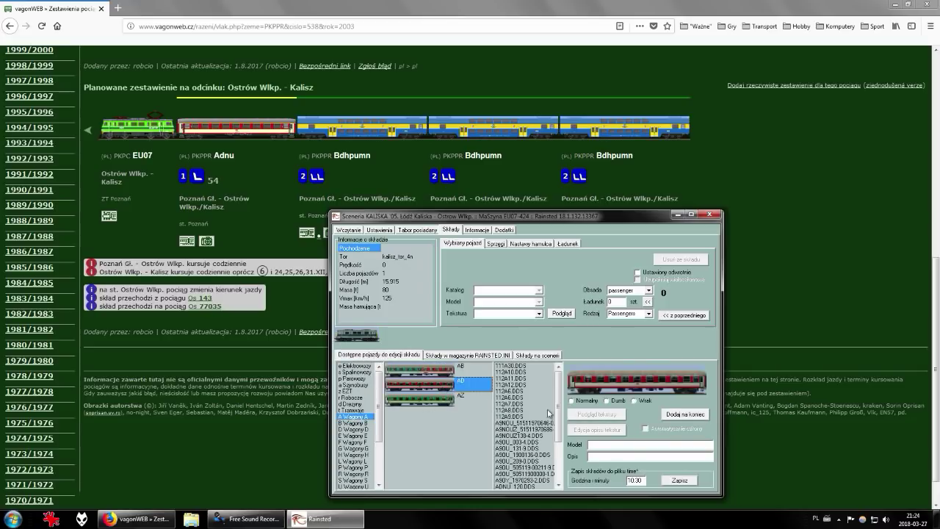
{"action": "left_click_drag", "start_coordinate": [560, 397], "coordinate": [561, 416]}
{"action": "left_click", "coordinate": [526, 429]}
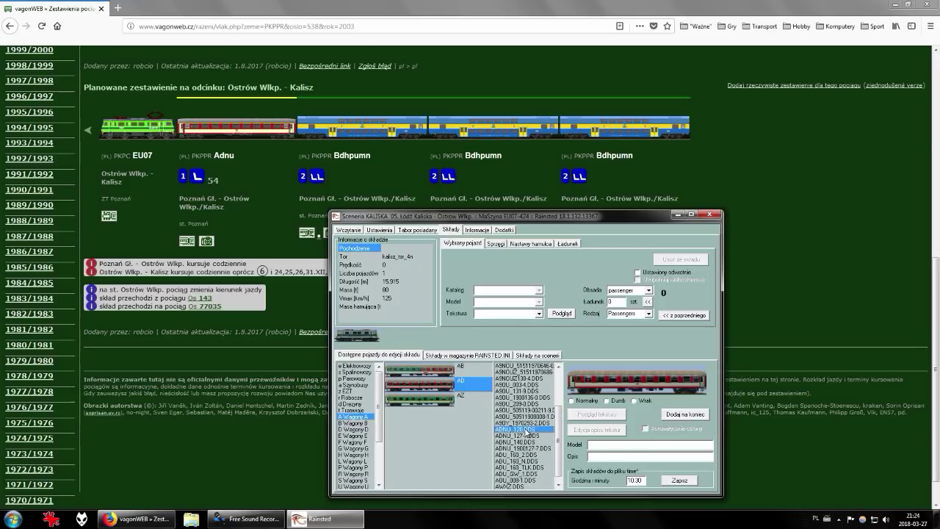
{"action": "left_click", "coordinate": [527, 436]}
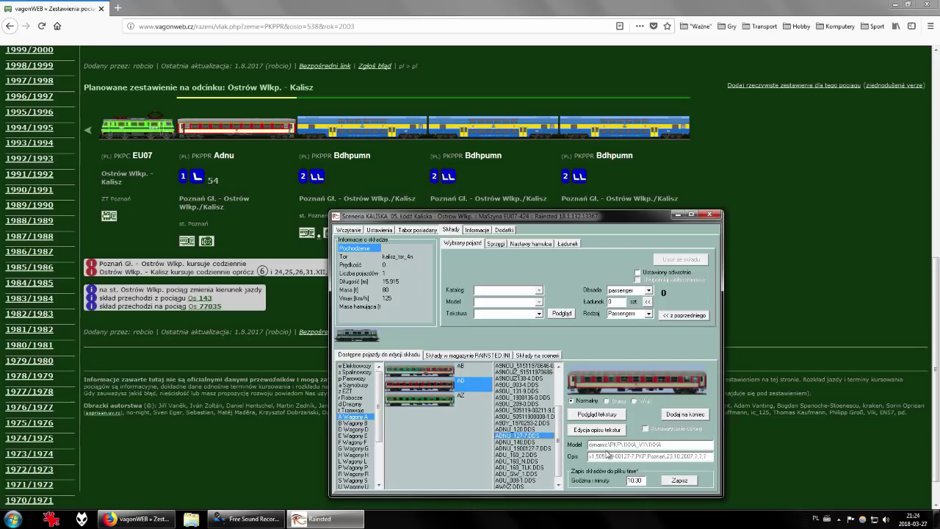
{"action": "left_click", "coordinate": [524, 430]}
{"action": "left_click", "coordinate": [529, 442]}
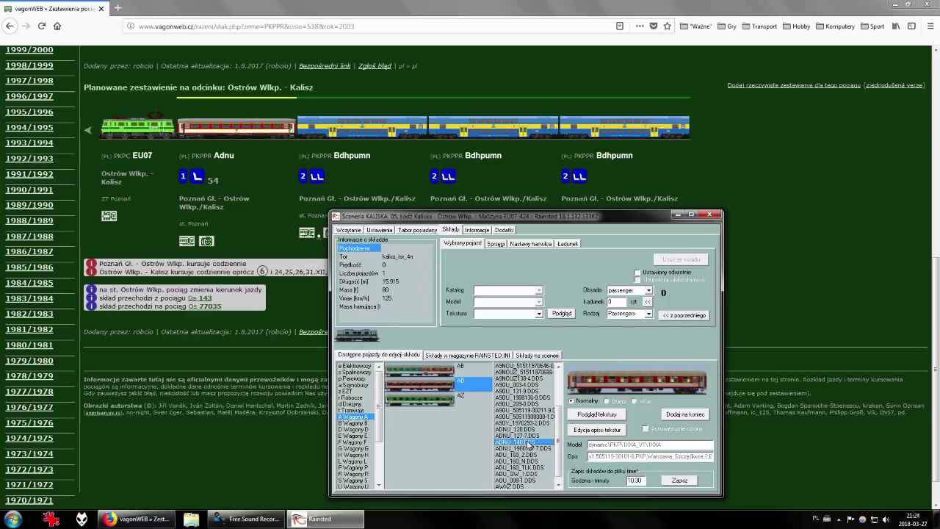
{"action": "left_click", "coordinate": [528, 436]}
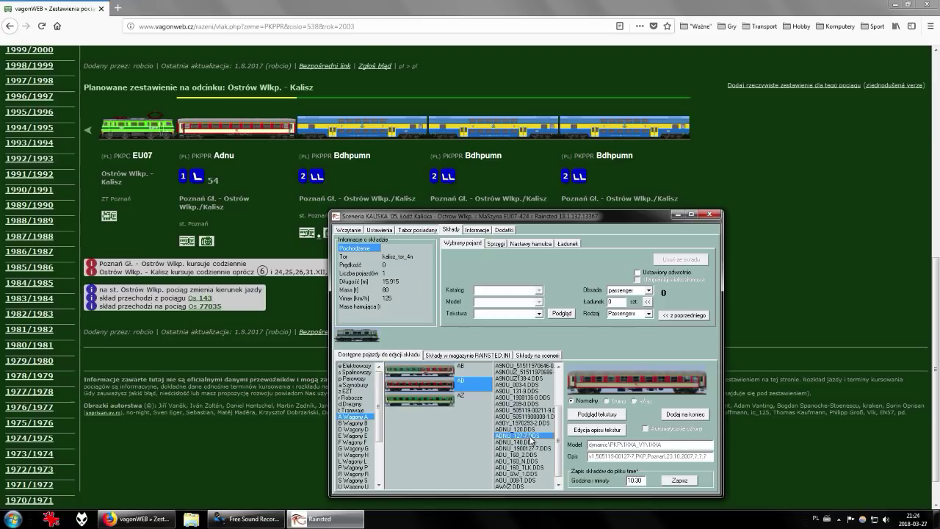
{"action": "left_click_drag", "start_coordinate": [625, 380], "coordinate": [406, 337]}
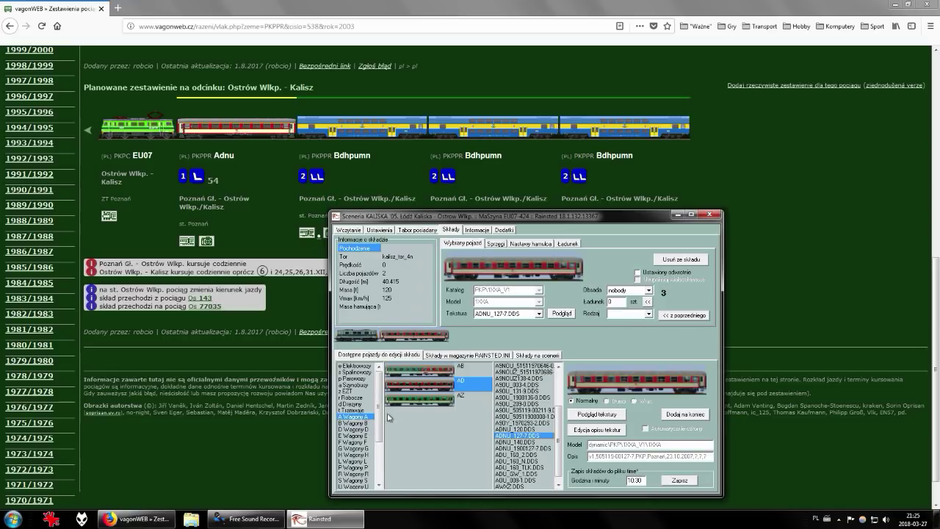
{"action": "left_click", "coordinate": [366, 424]}
{"action": "left_click", "coordinate": [453, 431]}
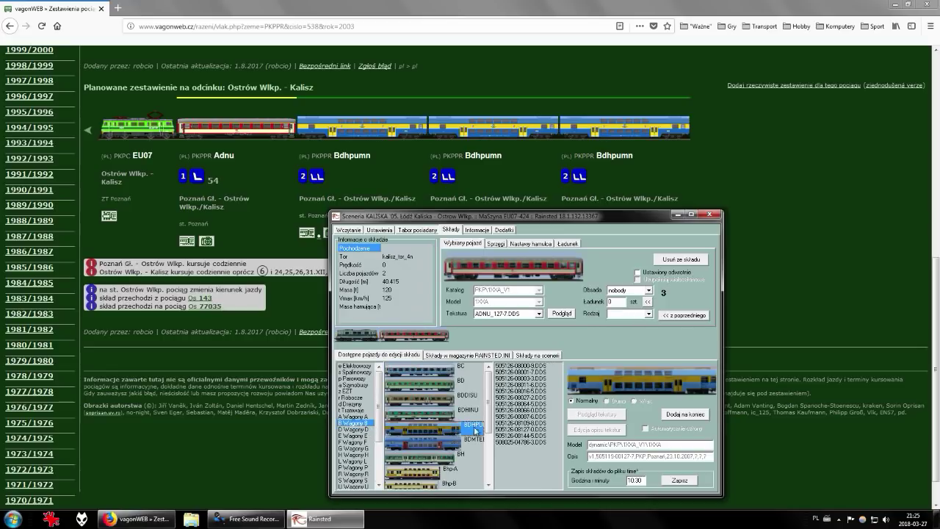
{"action": "left_click", "coordinate": [532, 423]}
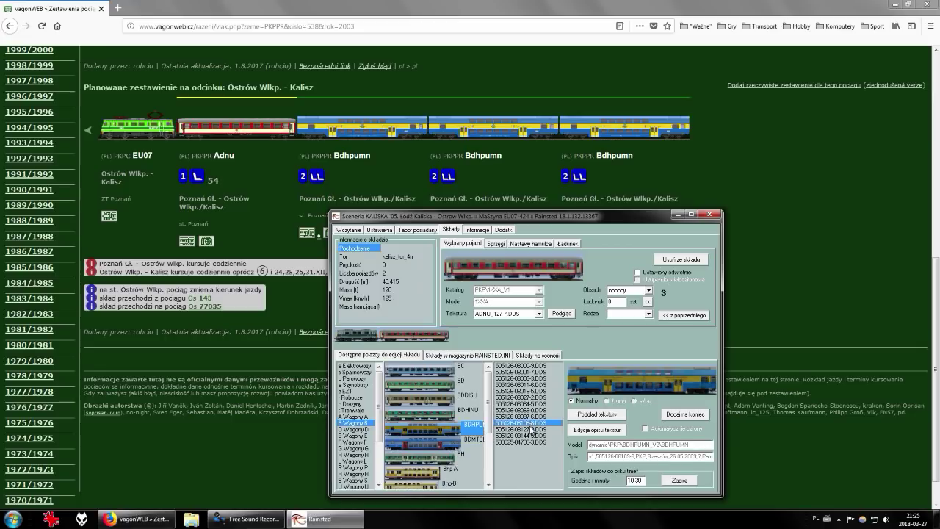
{"action": "left_click", "coordinate": [530, 416]}
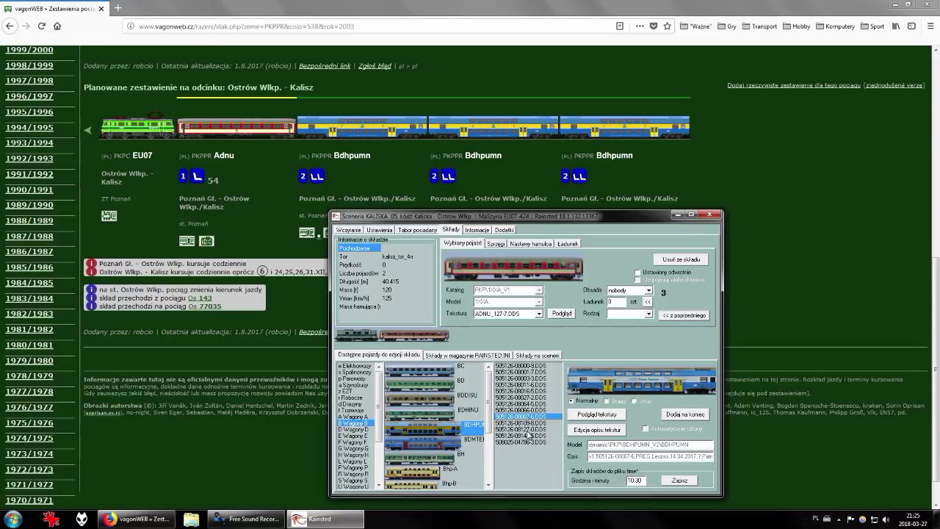
{"action": "left_click", "coordinate": [527, 432]}
{"action": "left_click", "coordinate": [528, 424]}
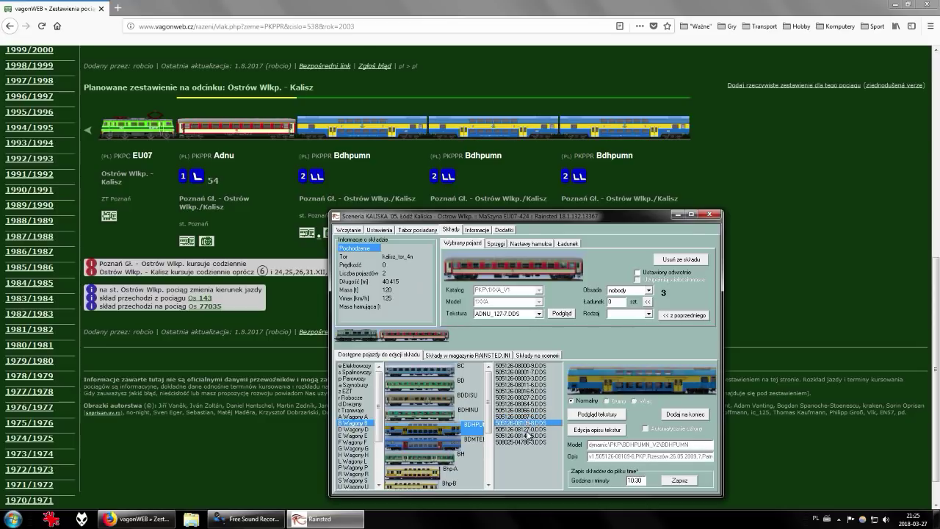
{"action": "left_click", "coordinate": [527, 430]}
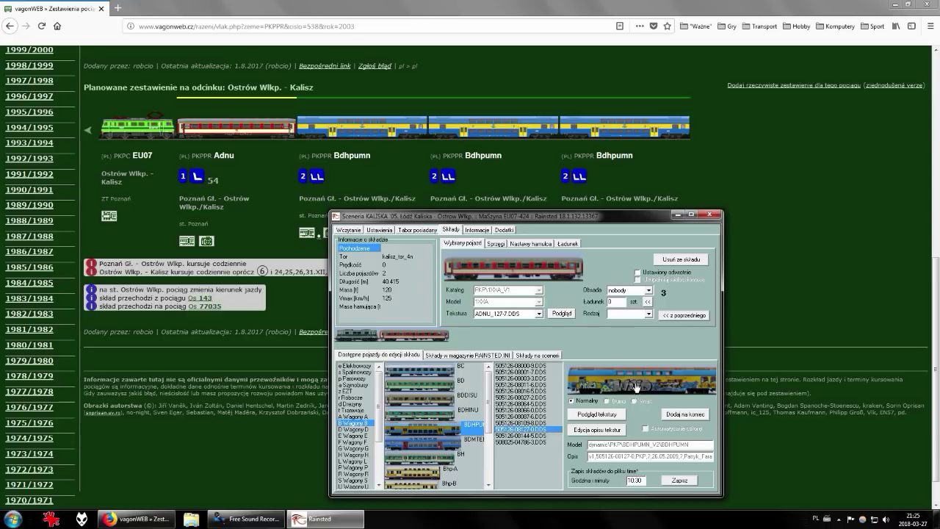
{"action": "left_click", "coordinate": [682, 417]}
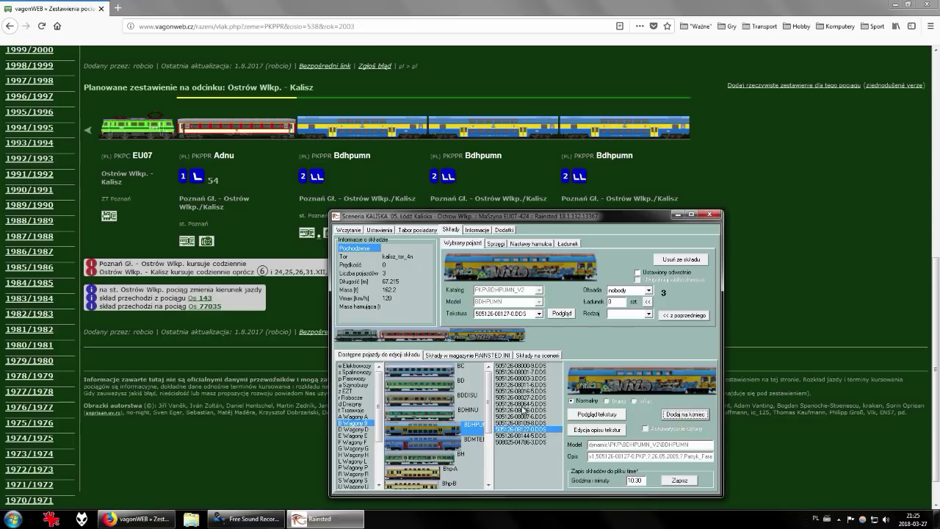
{"action": "left_click", "coordinate": [527, 422]}
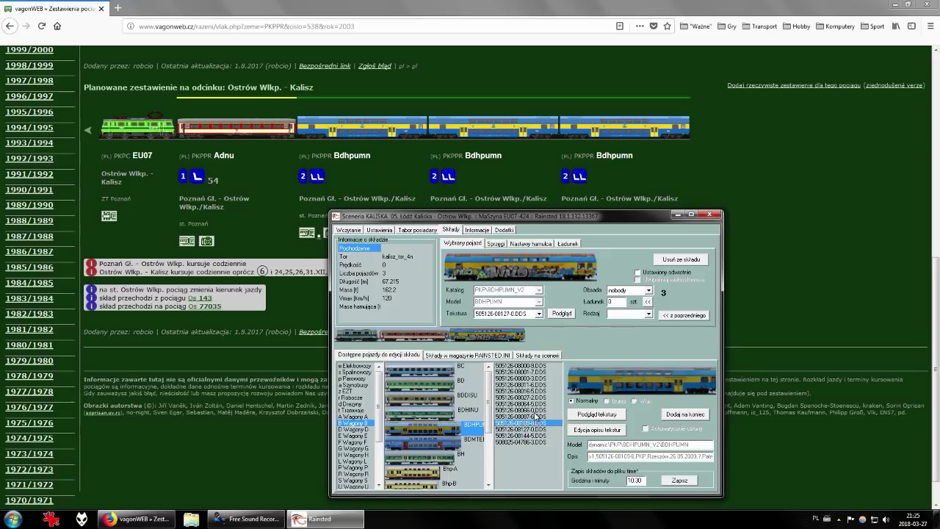
{"action": "left_click", "coordinate": [534, 416]}
{"action": "left_click", "coordinate": [538, 423]}
{"action": "left_click", "coordinate": [693, 414]}
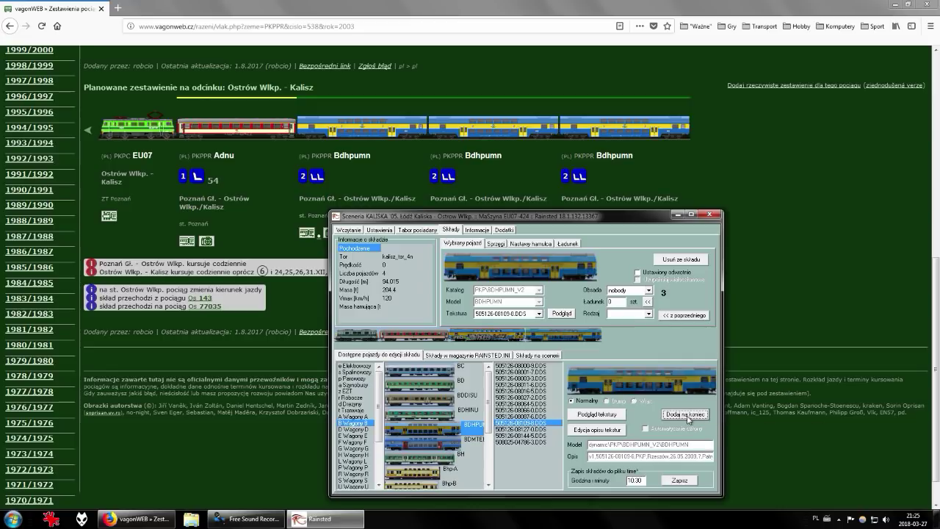
{"action": "left_click", "coordinate": [530, 372]}
{"action": "left_click", "coordinate": [536, 366]}
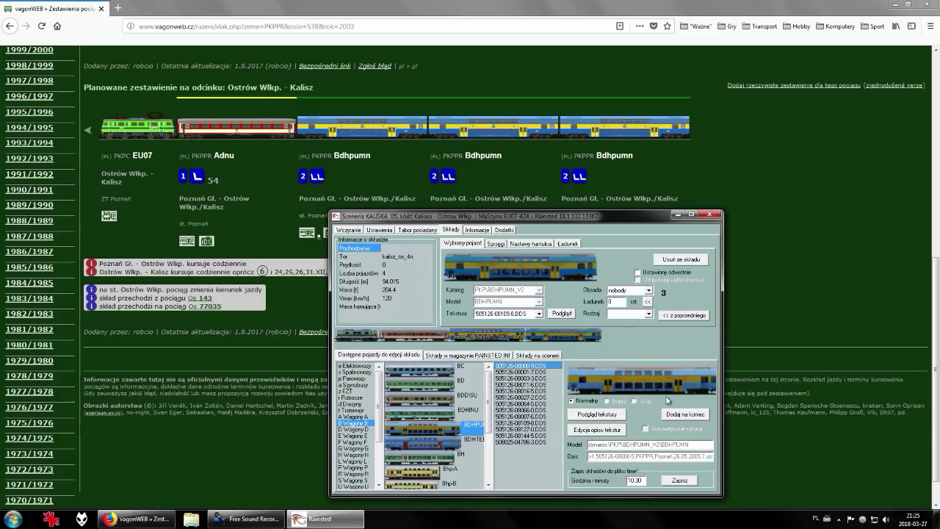
{"action": "left_click", "coordinate": [679, 417]}
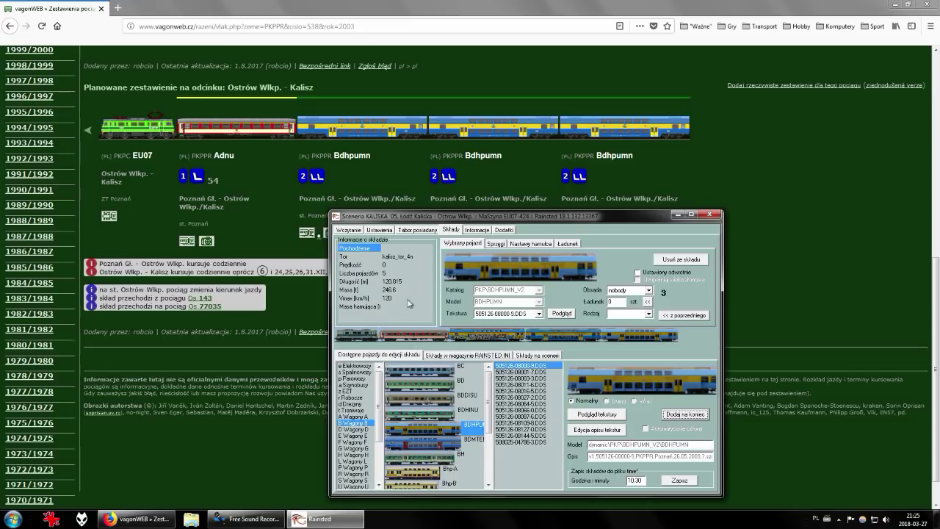
Close the browser with the reference composition and maximize the Rainsted window
{"action": "left_click", "coordinate": [929, 4]}
{"action": "left_click", "coordinate": [929, 4]}
{"action": "left_click", "coordinate": [693, 215]}
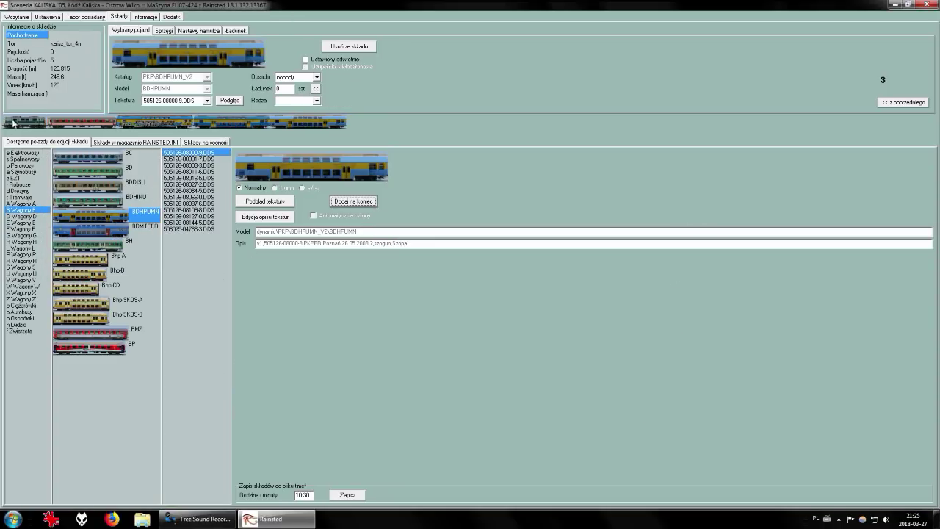
Select the rebuilt 5523 consist in the kaliska_5523 scenario and bring up the simulator's pre-launch information
{"action": "left_click", "coordinate": [26, 18]}
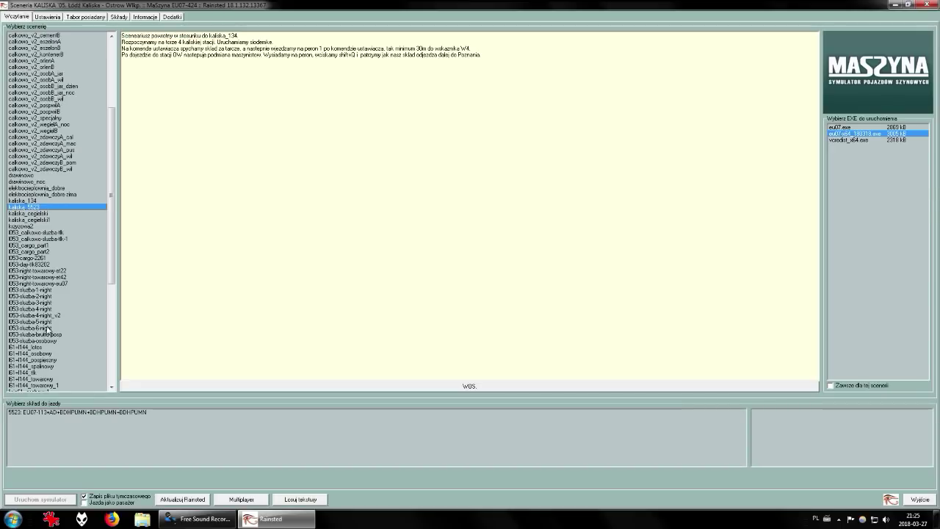
{"action": "left_click", "coordinate": [58, 414]}
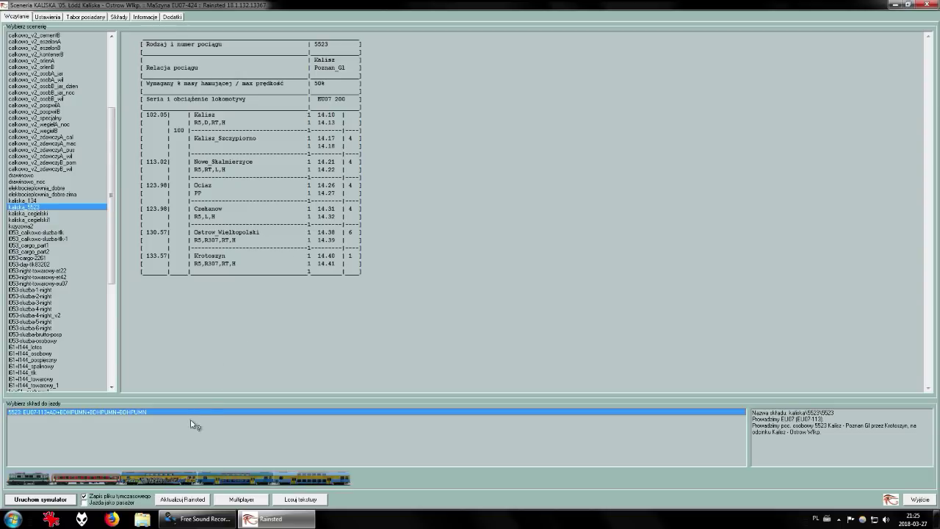
{"action": "left_click", "coordinate": [41, 499]}
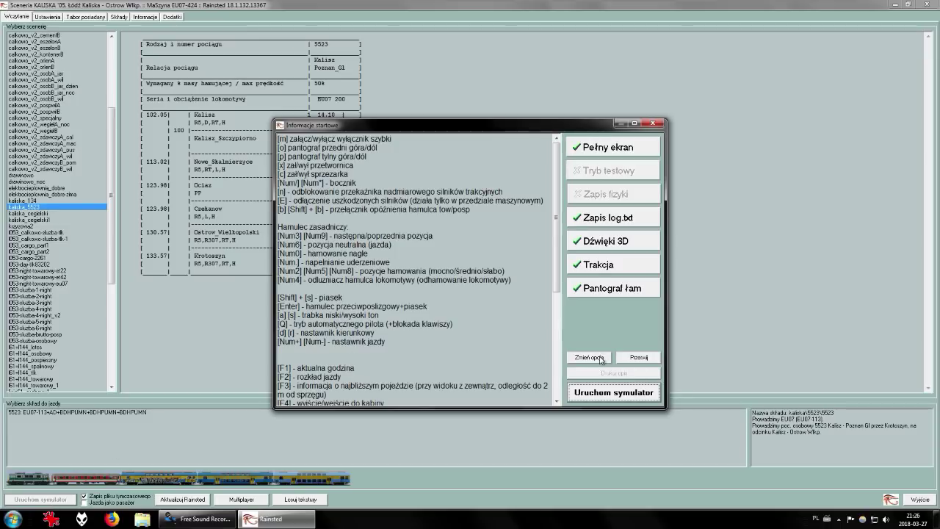
In the launch options, disable powering pantographs only under the overhead line and pantograph breaking when the wire is below the slider
{"action": "left_click", "coordinate": [601, 358]}
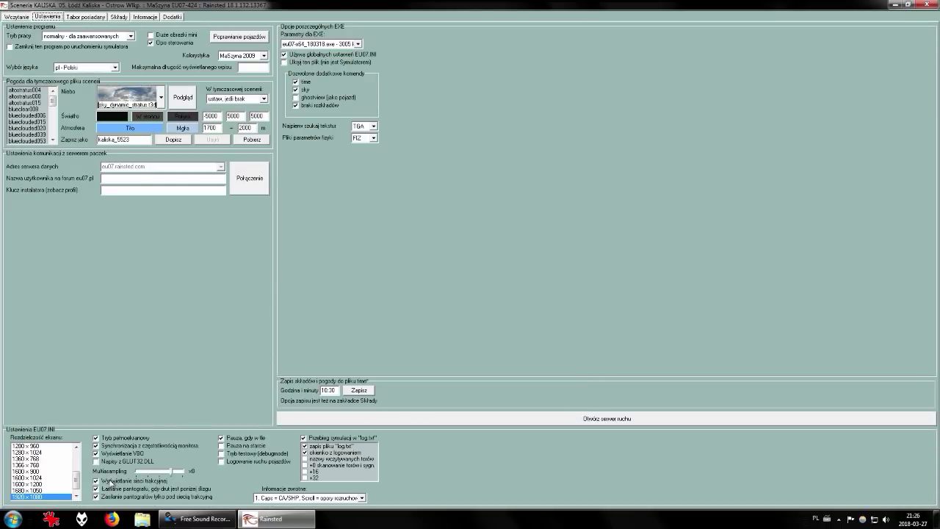
{"action": "left_click", "coordinate": [97, 498]}
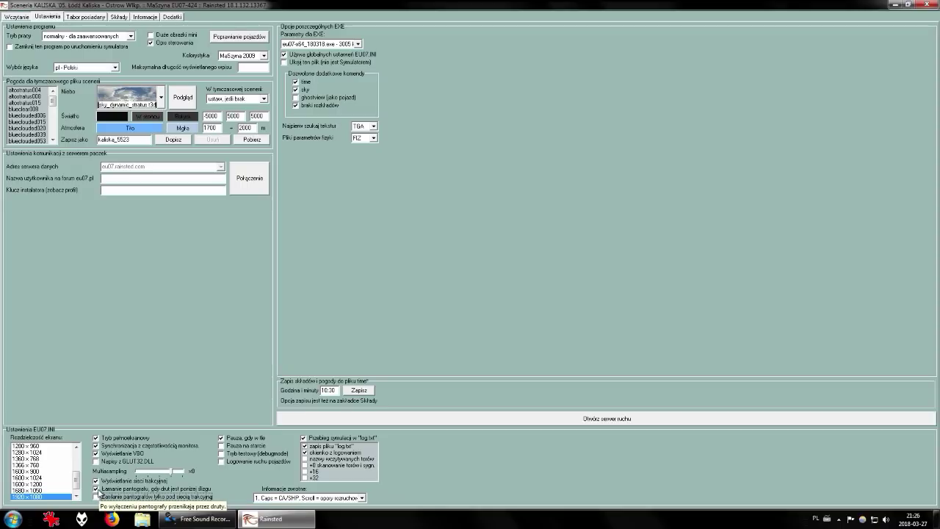
{"action": "left_click", "coordinate": [96, 488]}
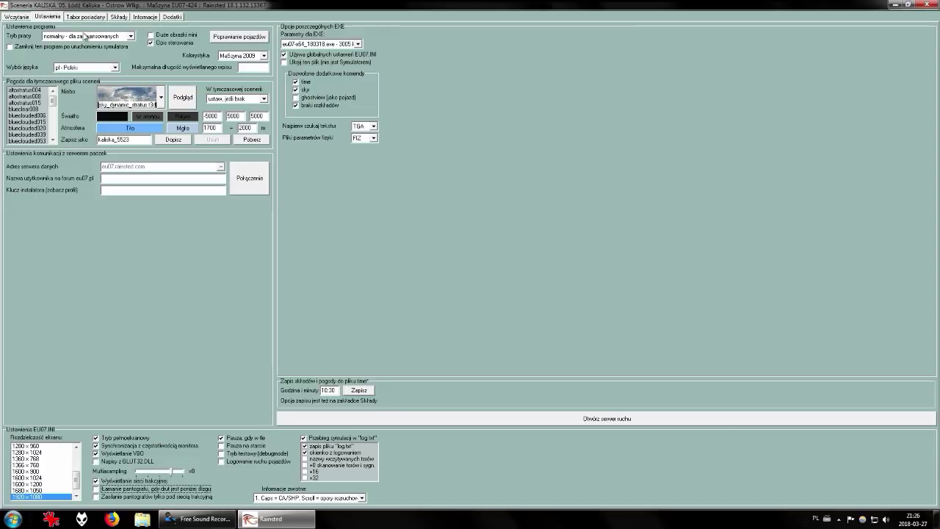
Return to scenario loading, select the 5523 consist with its AD and three BDHPUMN wagons, and launch the simulator
{"action": "left_click", "coordinate": [17, 17]}
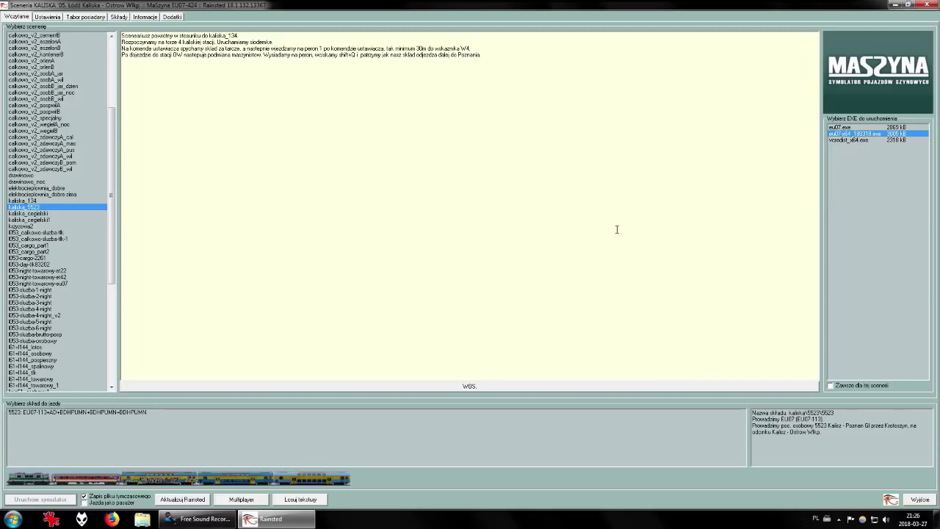
{"action": "left_click", "coordinate": [78, 413]}
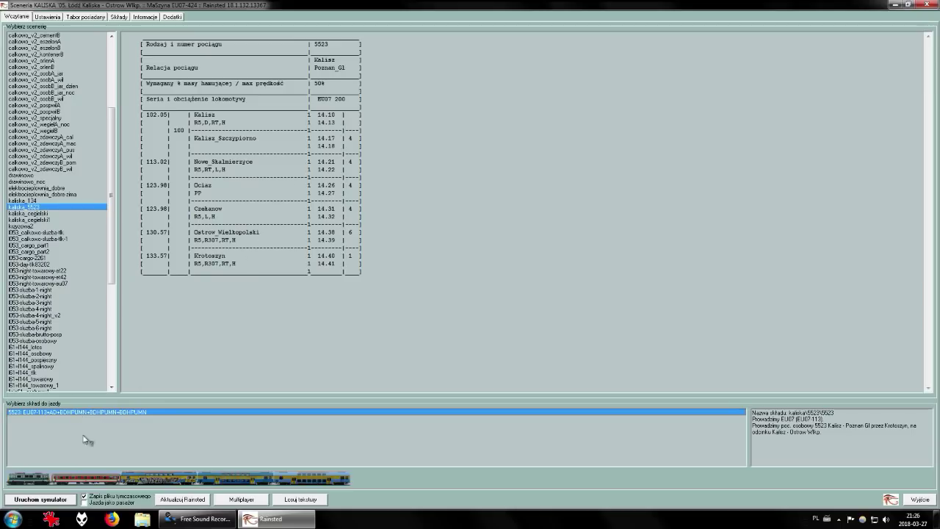
{"action": "left_click", "coordinate": [57, 500]}
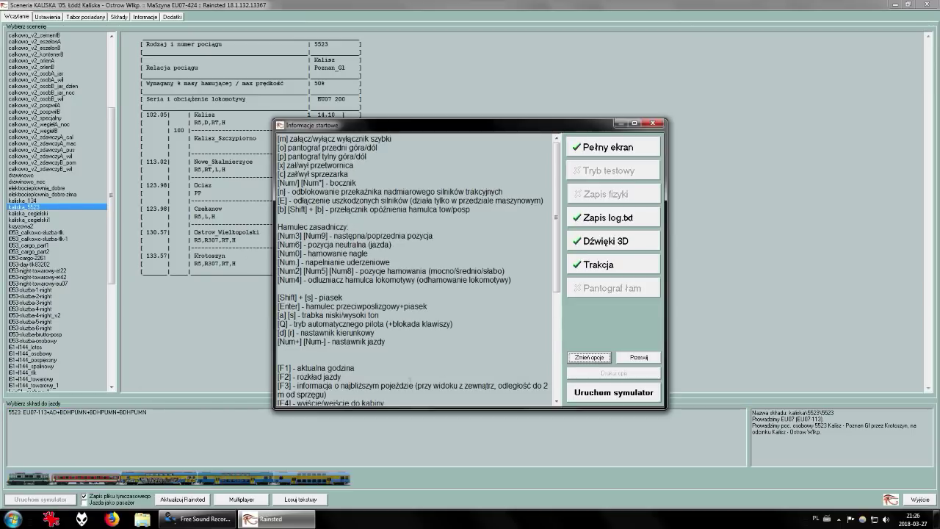
{"action": "left_click", "coordinate": [608, 393]}
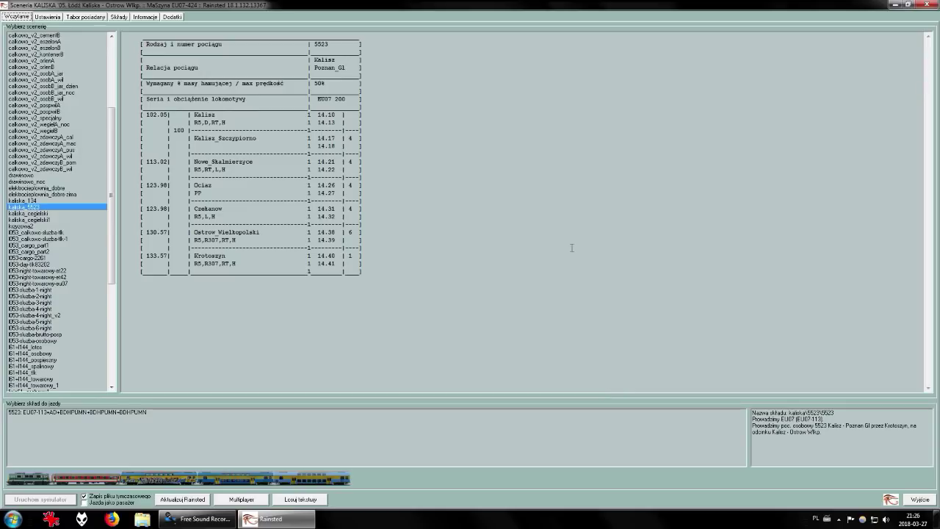